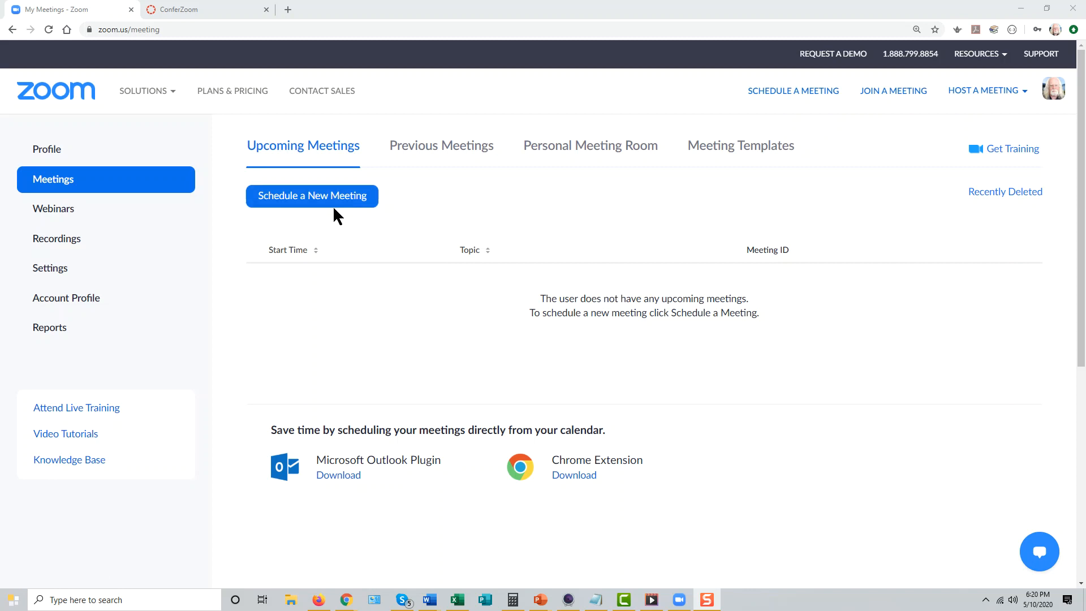
Switch to ConferZoom, look over the form for scheduling a new event, and discard it without saving
left_click(218, 392)
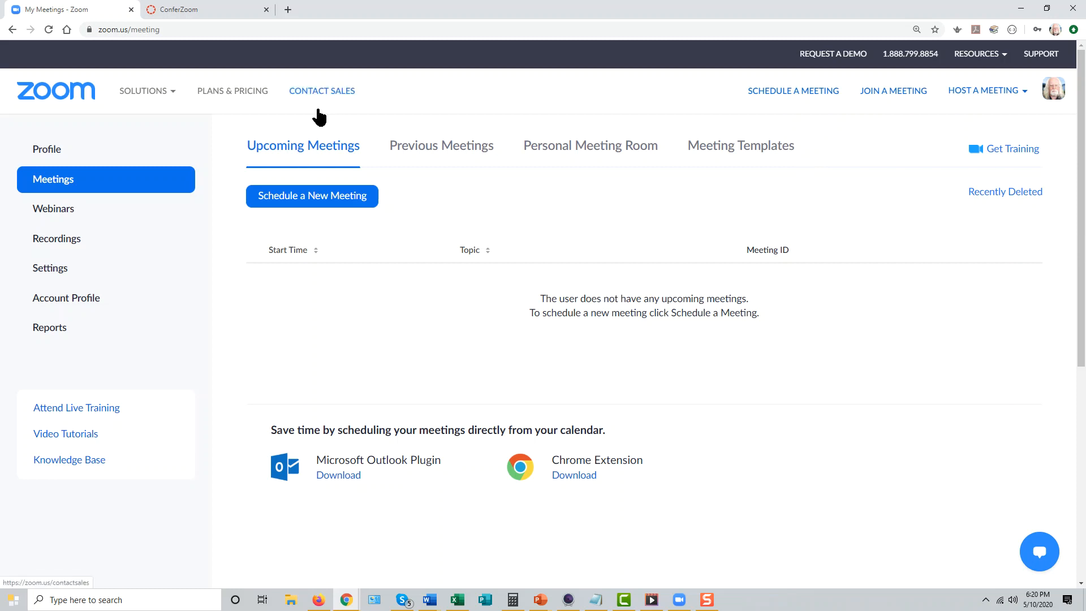
left_click(198, 12)
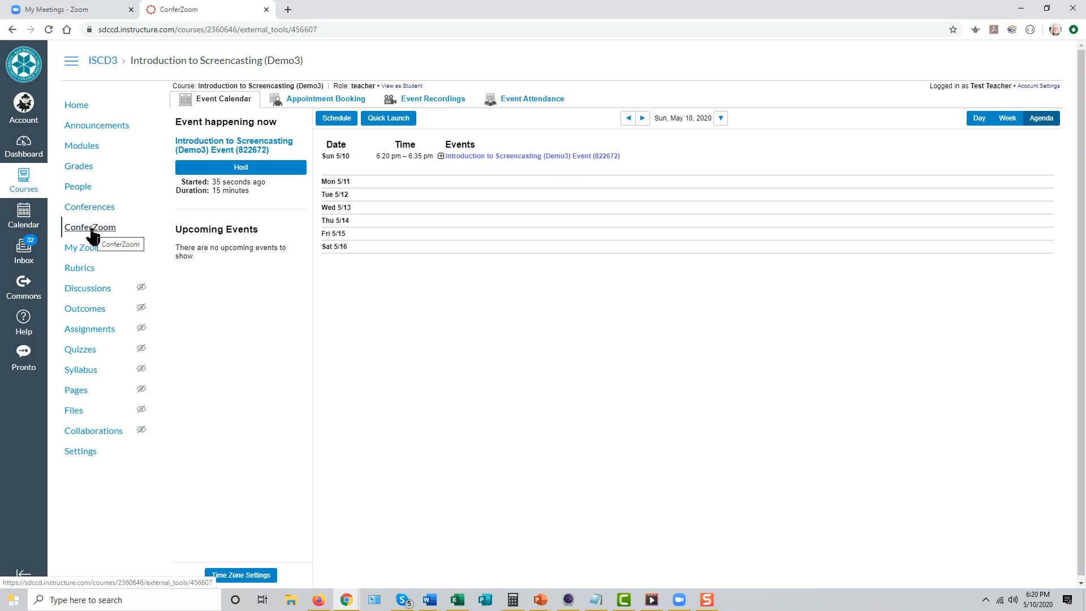
left_click(337, 119)
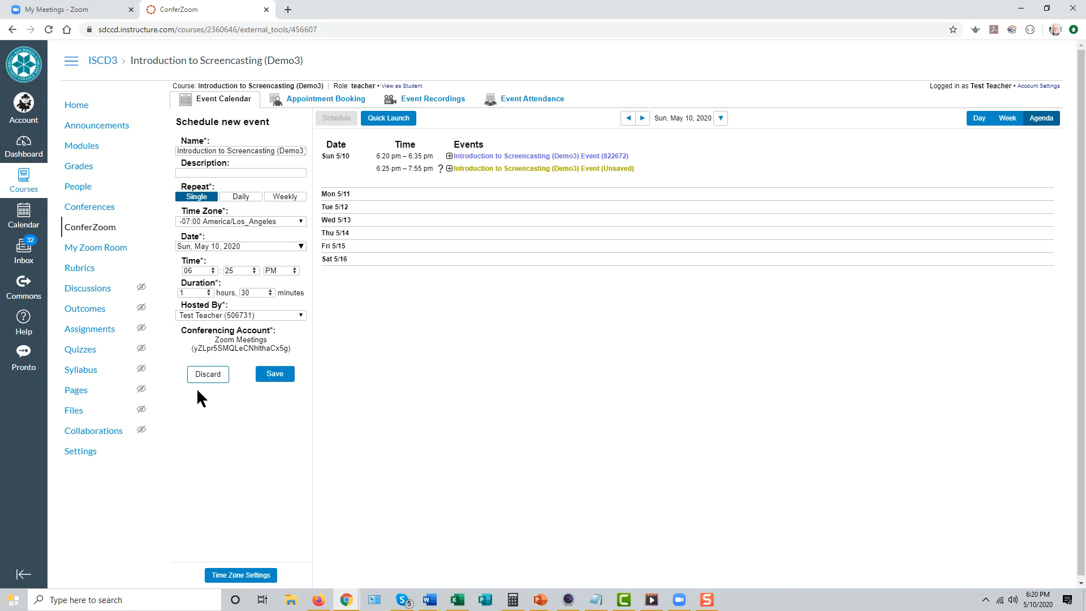
left_click(208, 374)
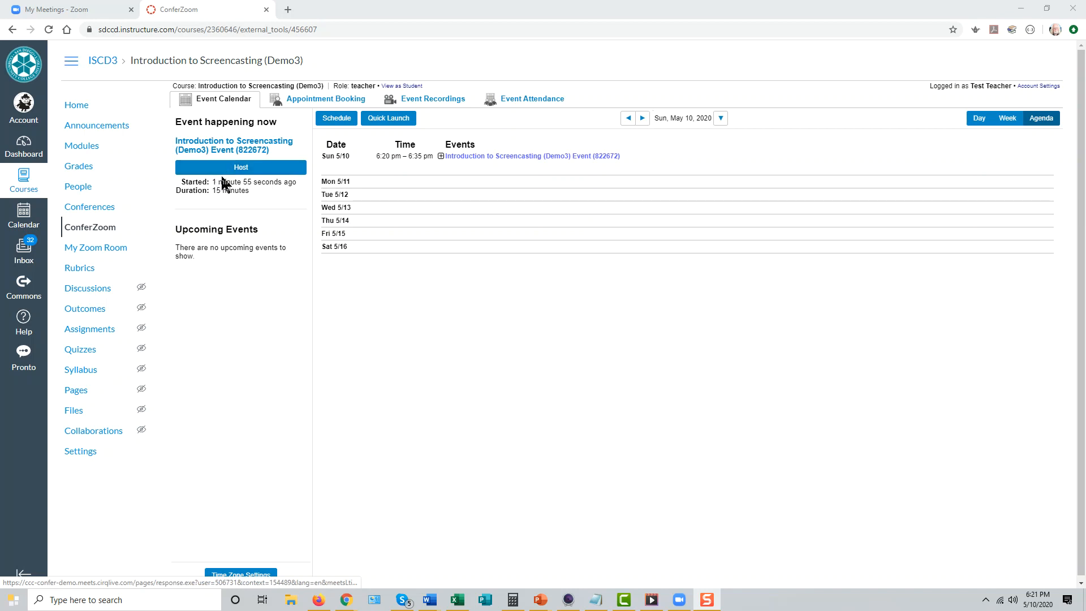
Open the details of the Introduction to Screencasting (Demo3) event and examine its session ID and session password
left_click(250, 145)
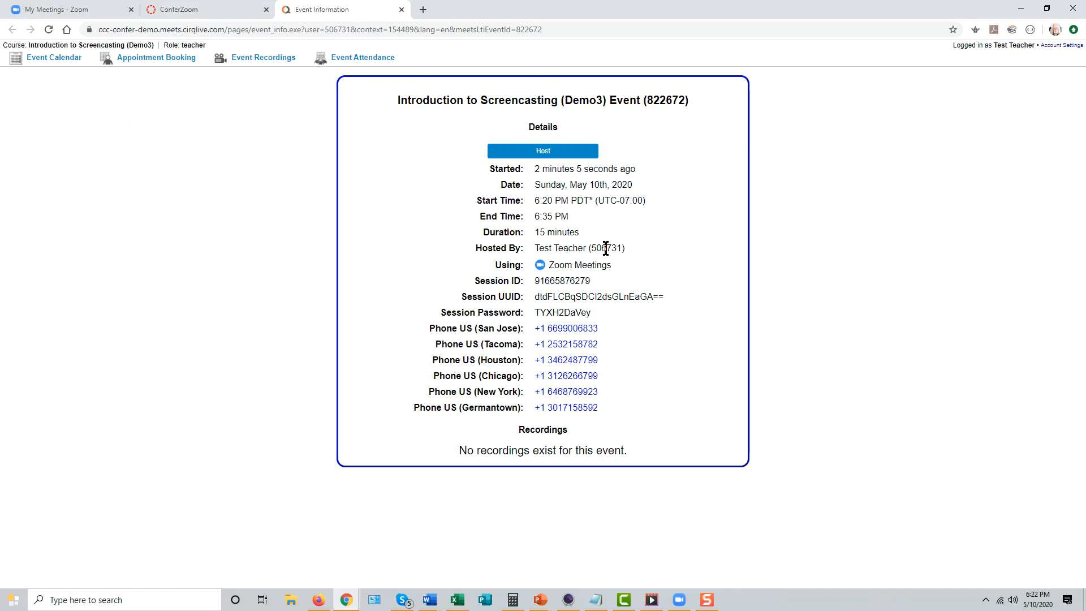
left_click_drag(576, 283, 528, 276)
left_click(605, 327)
left_click_drag(593, 313, 534, 318)
left_click(678, 355)
Return to the Zoom site, start scheduling a new meeting, and examine its Meeting ID and Meeting Password options
left_click(178, 12)
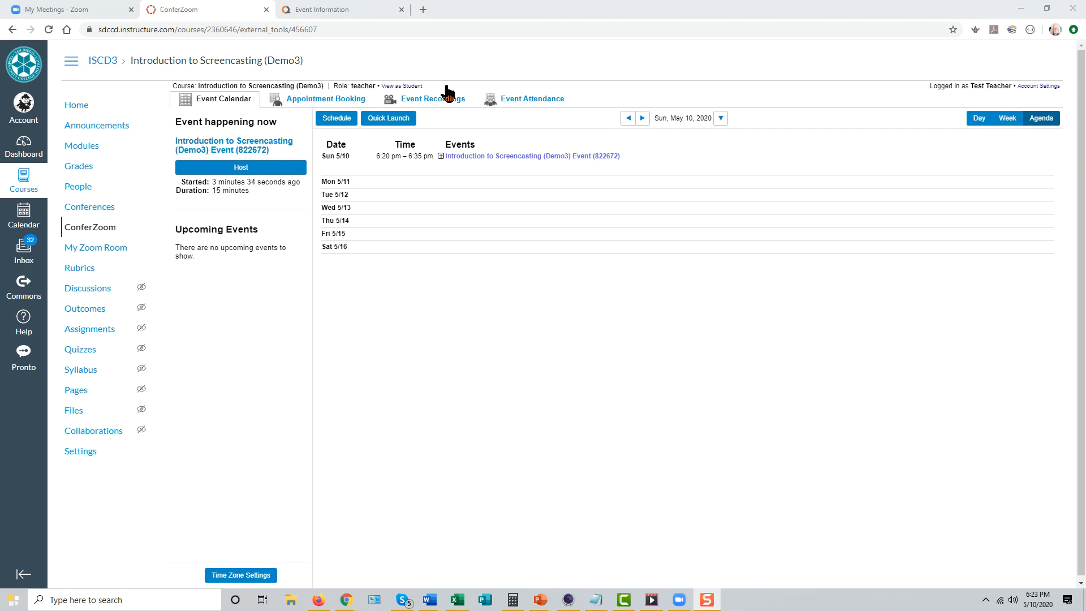
left_click(69, 9)
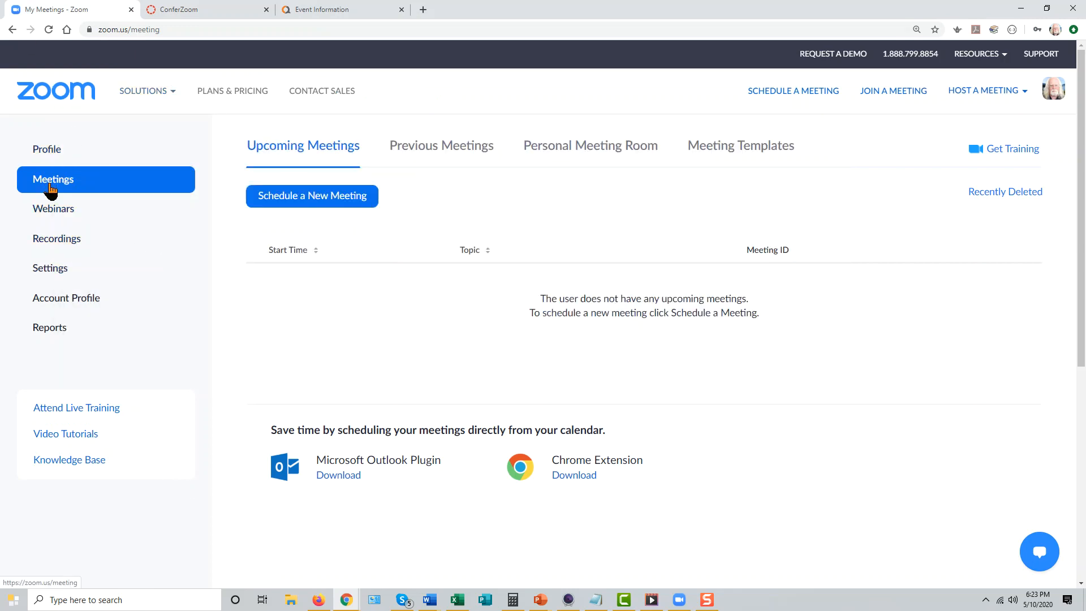
left_click(316, 199)
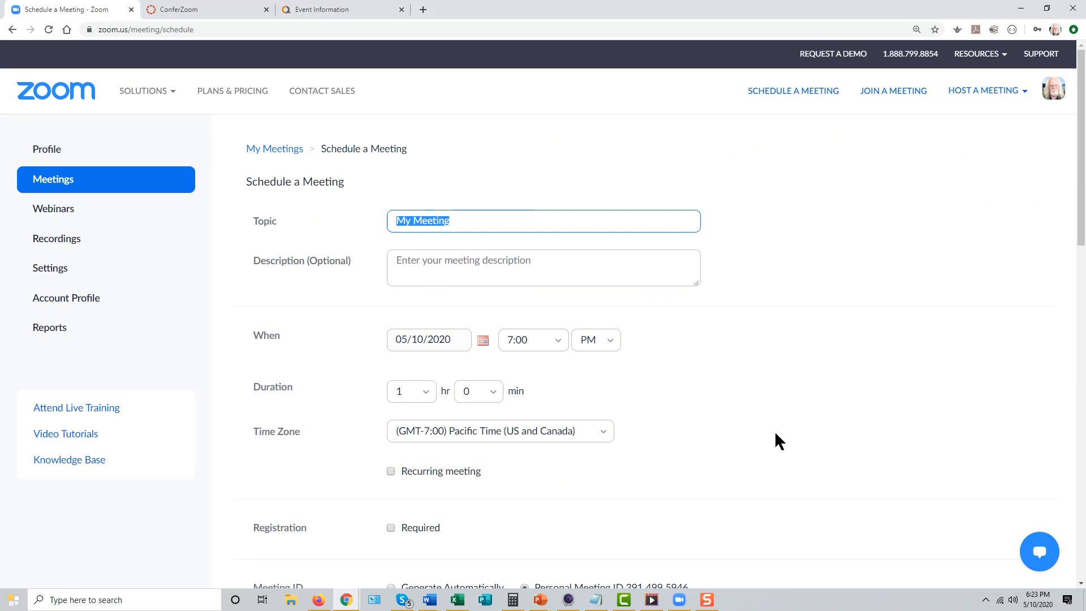
scroll(790, 433, "down", 1)
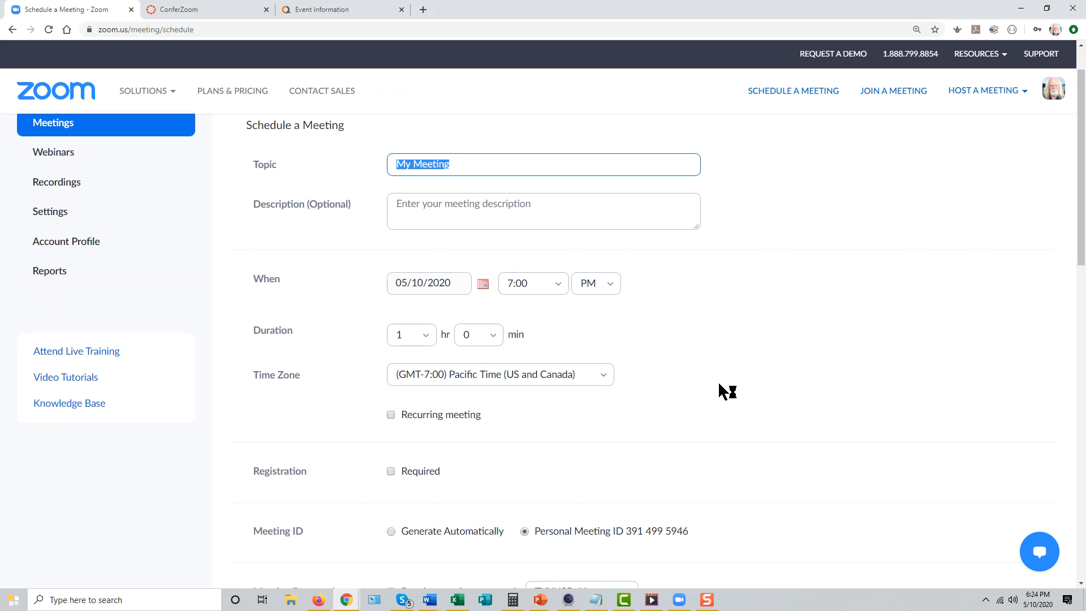
scroll(721, 391, "down", 2)
scroll(720, 391, "down", 1)
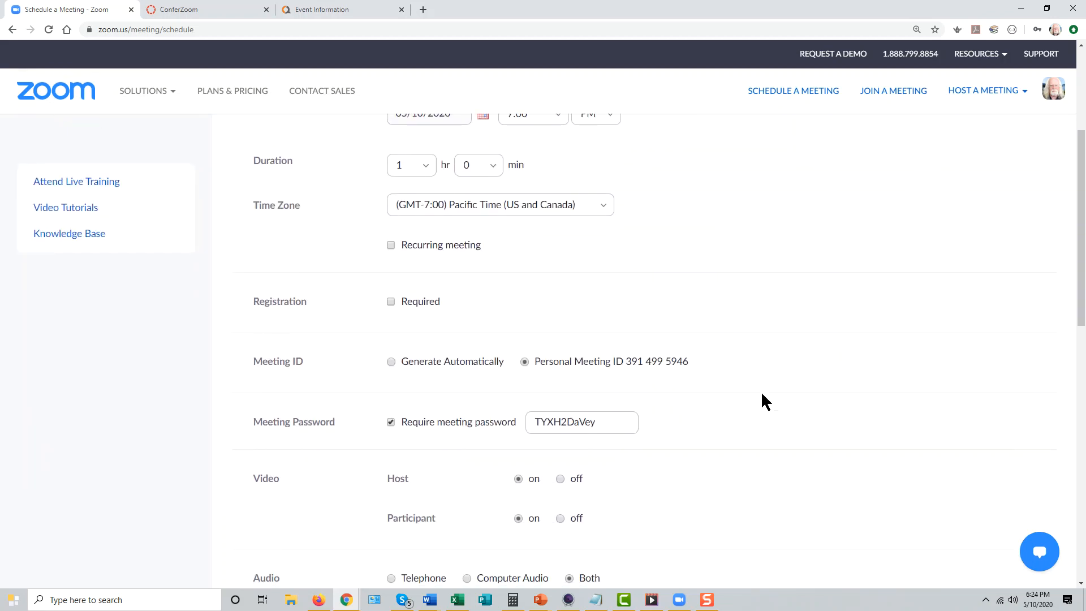
scroll(761, 396, "down", 1)
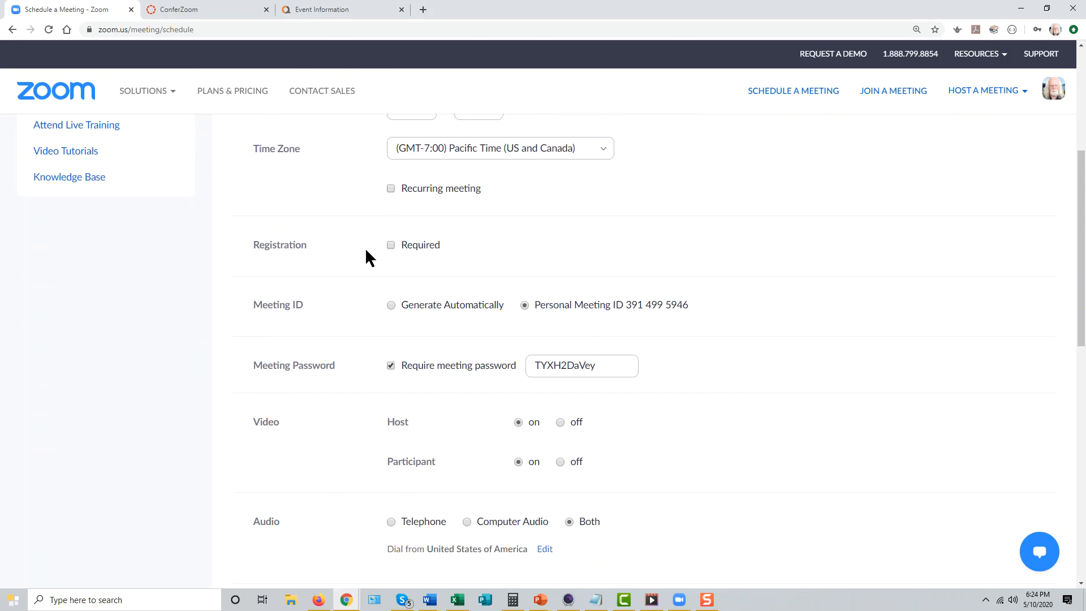
Try an automatically generated meeting ID, return to the Personal Meeting ID, and turn off the new meeting's password requirement
left_click(391, 305)
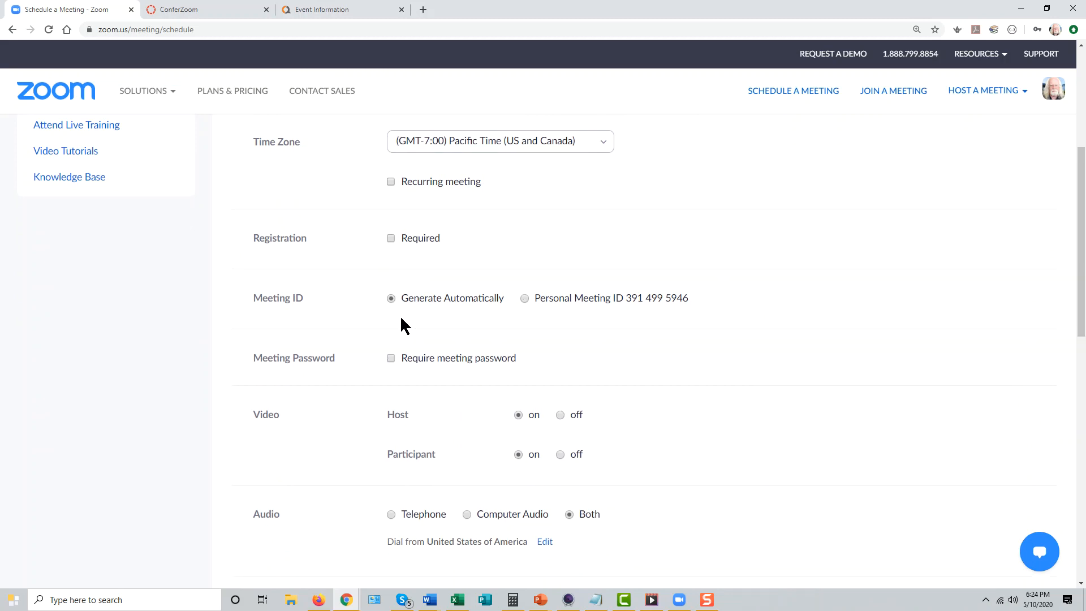
left_click(524, 297)
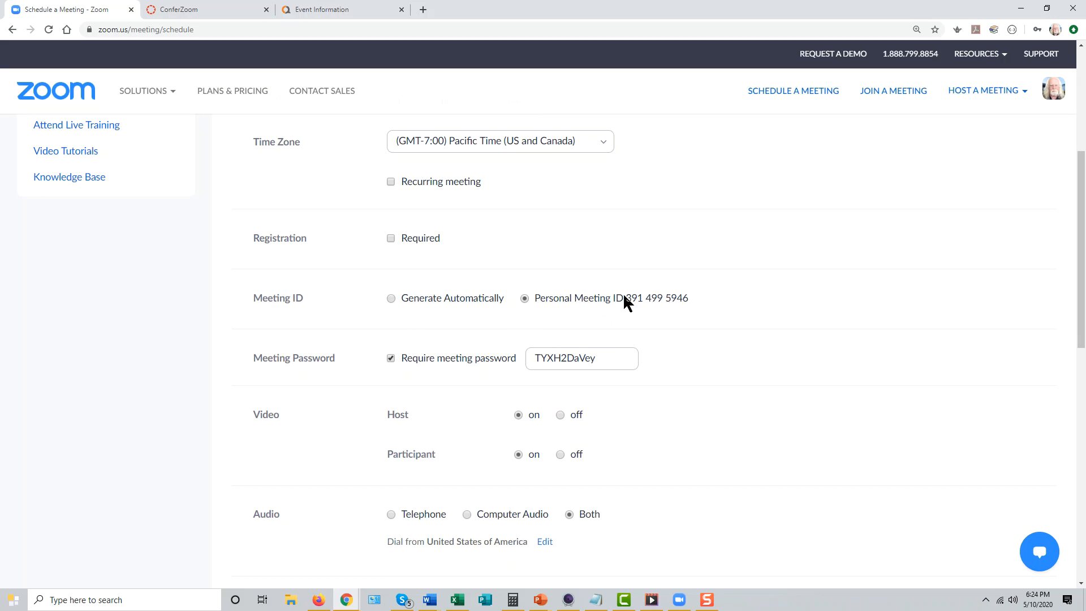
left_click(391, 359)
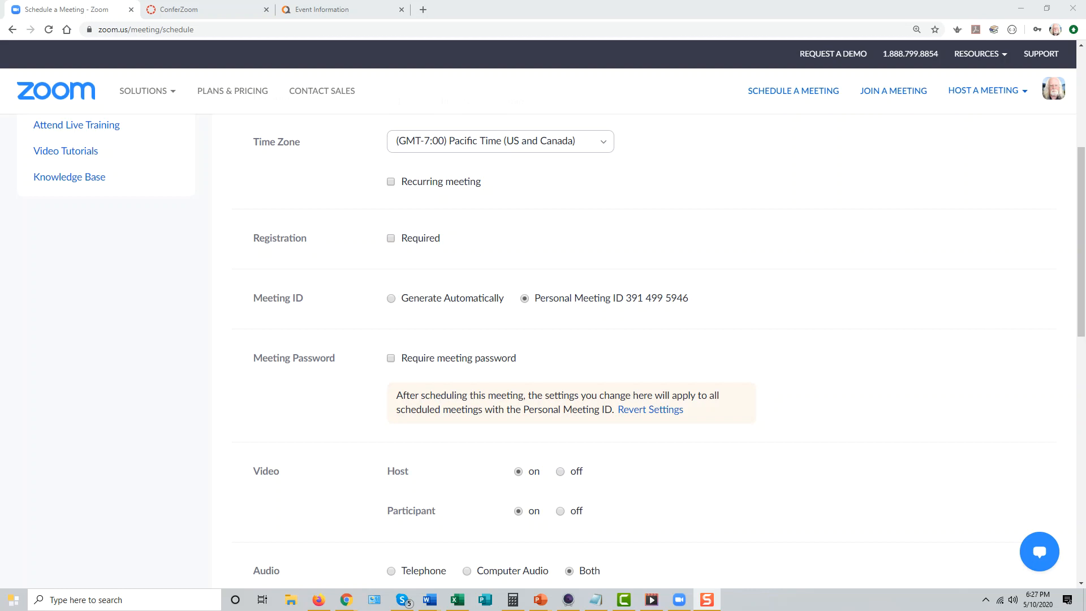
Edit the Personal Meeting Room to turn off Require meeting password, and save the change
scroll(810, 379, "up", 5)
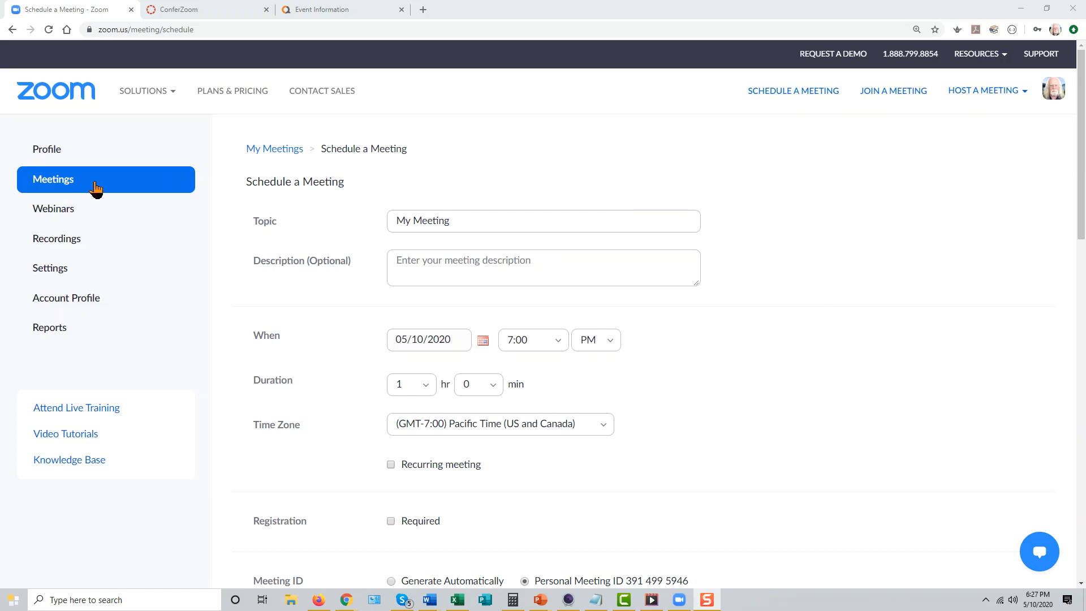
left_click(45, 181)
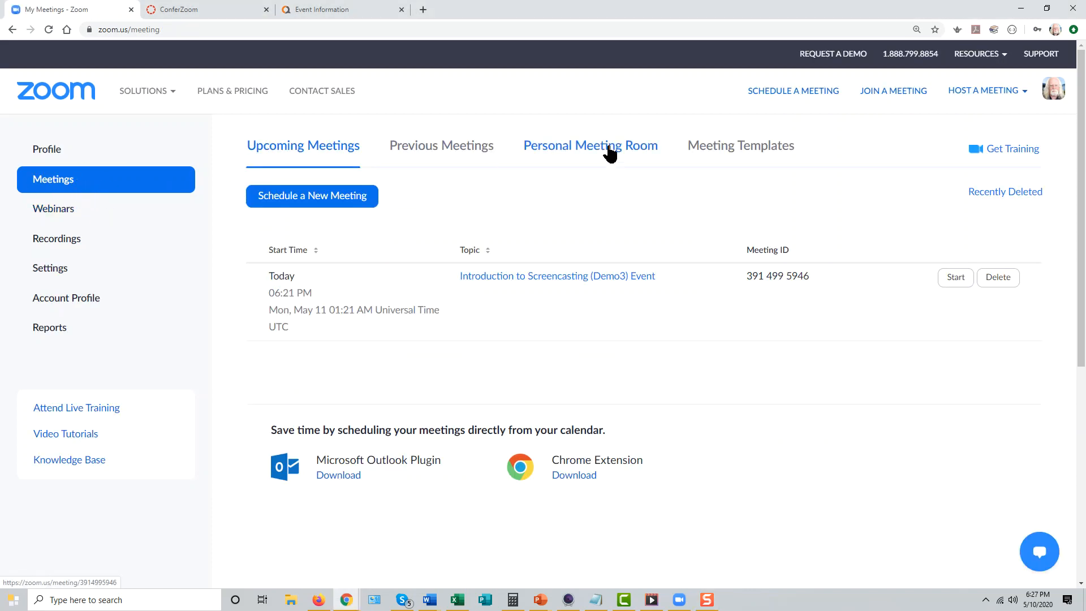
left_click(586, 146)
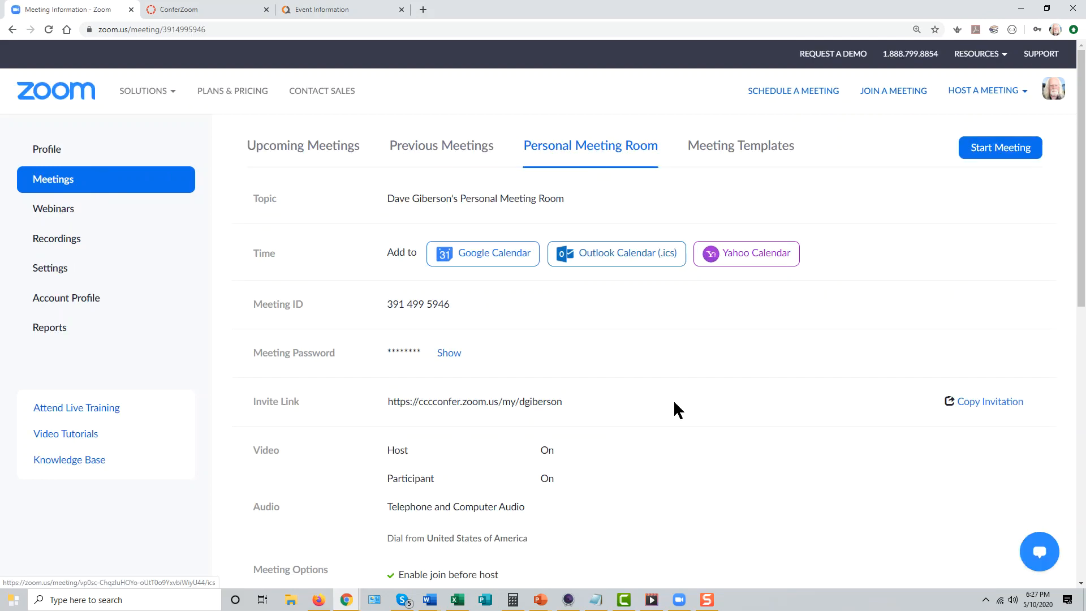
scroll(675, 406, "down", 2)
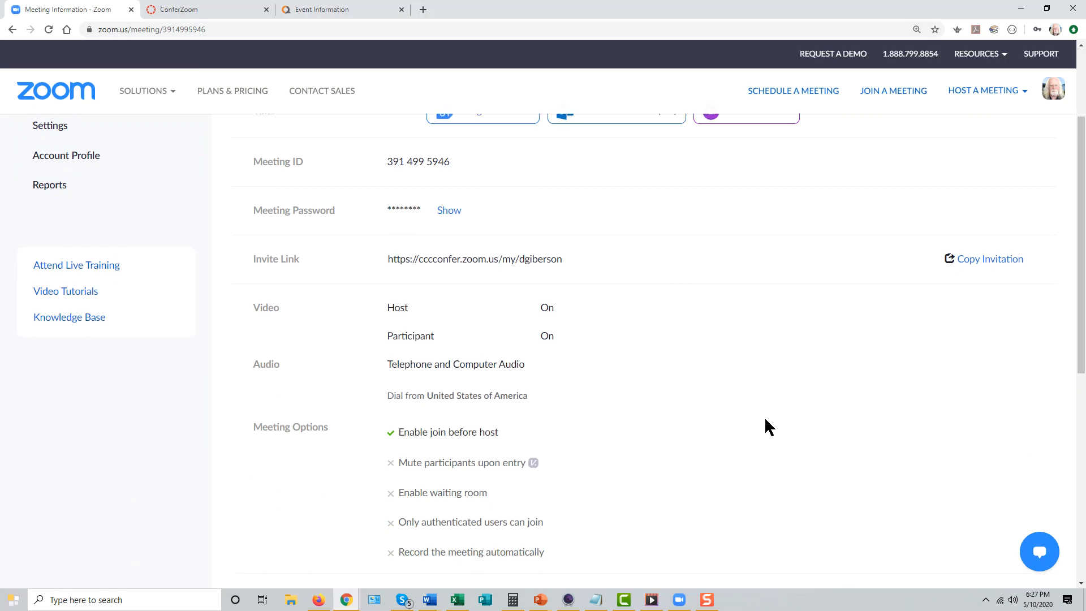
scroll(765, 424, "down", 3)
left_click(853, 462)
scroll(760, 417, "down", 2)
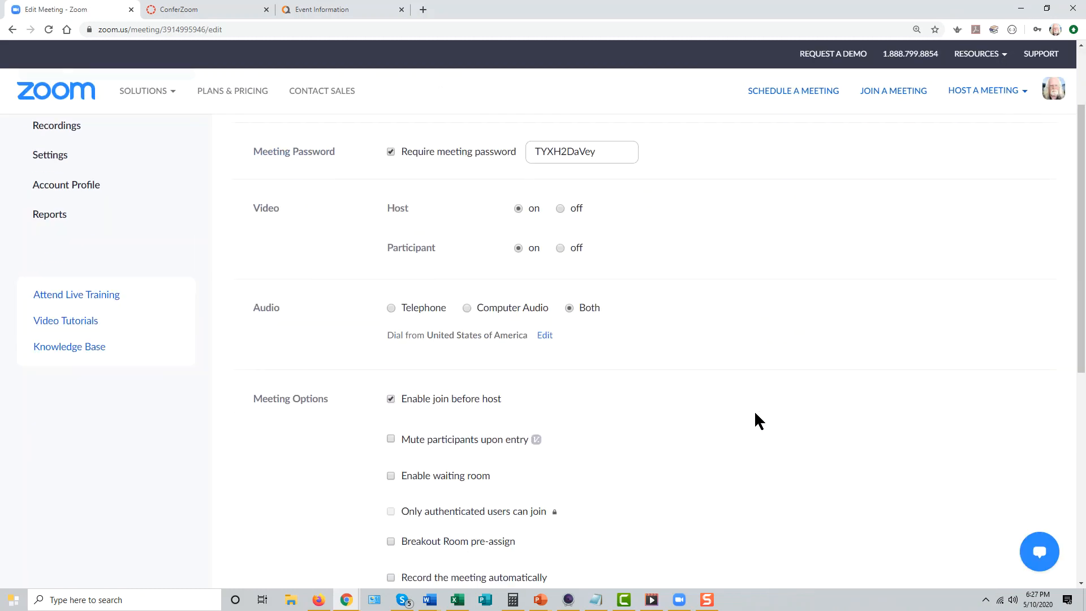
scroll(437, 244, "up", 1)
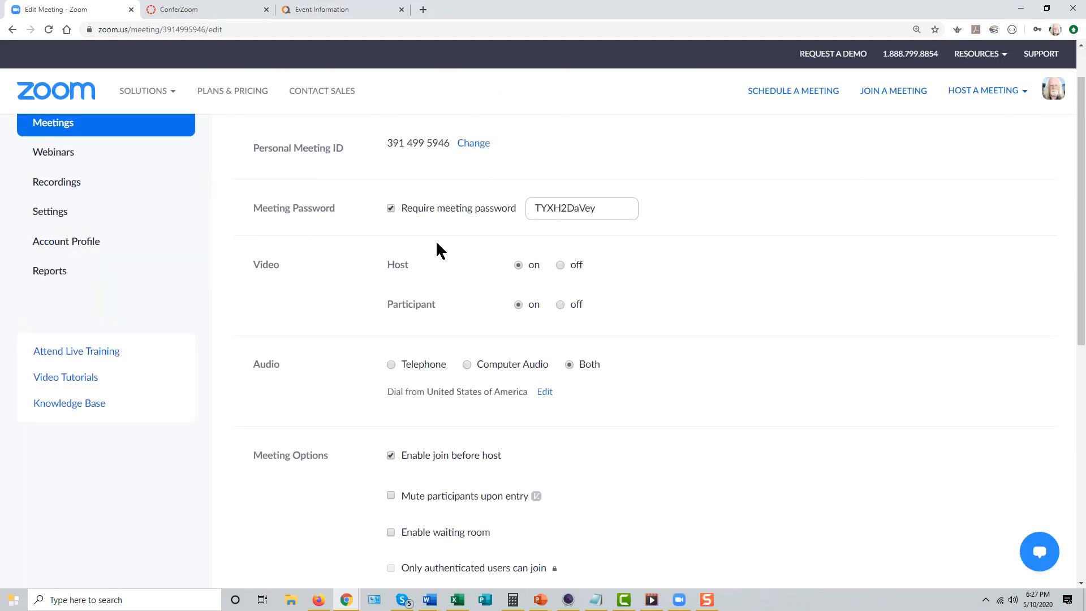
left_click(390, 208)
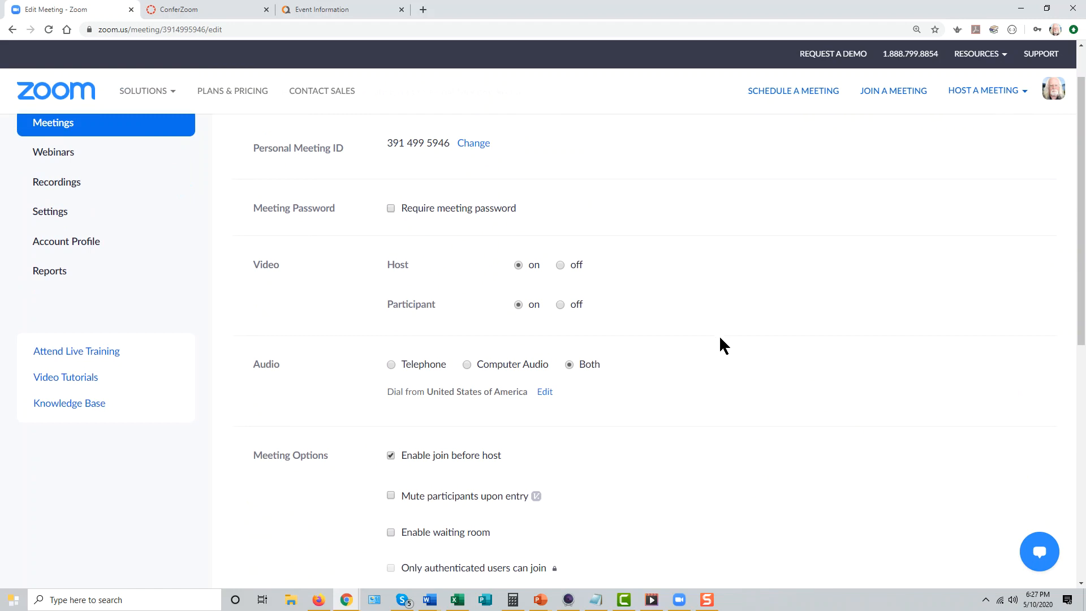
scroll(720, 340, "up", 1)
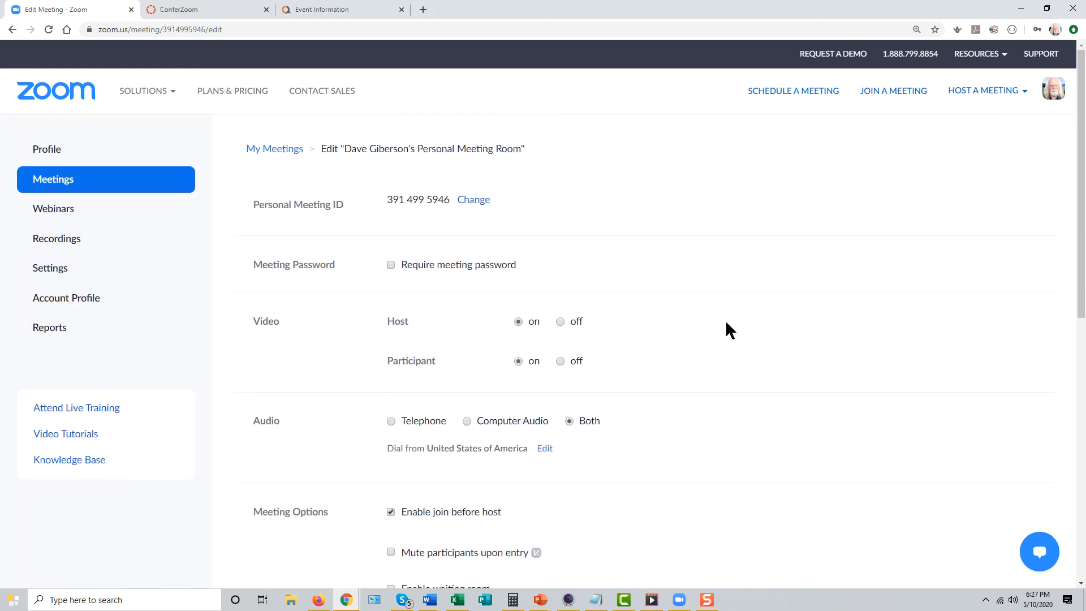
scroll(725, 328, "down", 7)
left_click(438, 423)
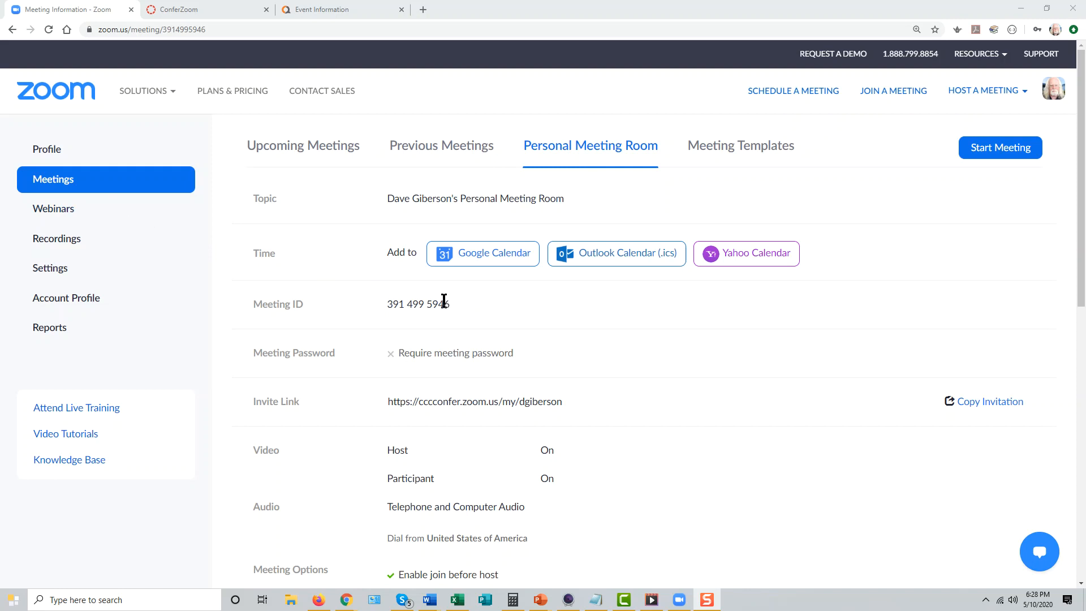
Review the profile page, the Personal Meeting ID and password options in the meeting settings, and the options for hosting an instant meeting
left_click(50, 150)
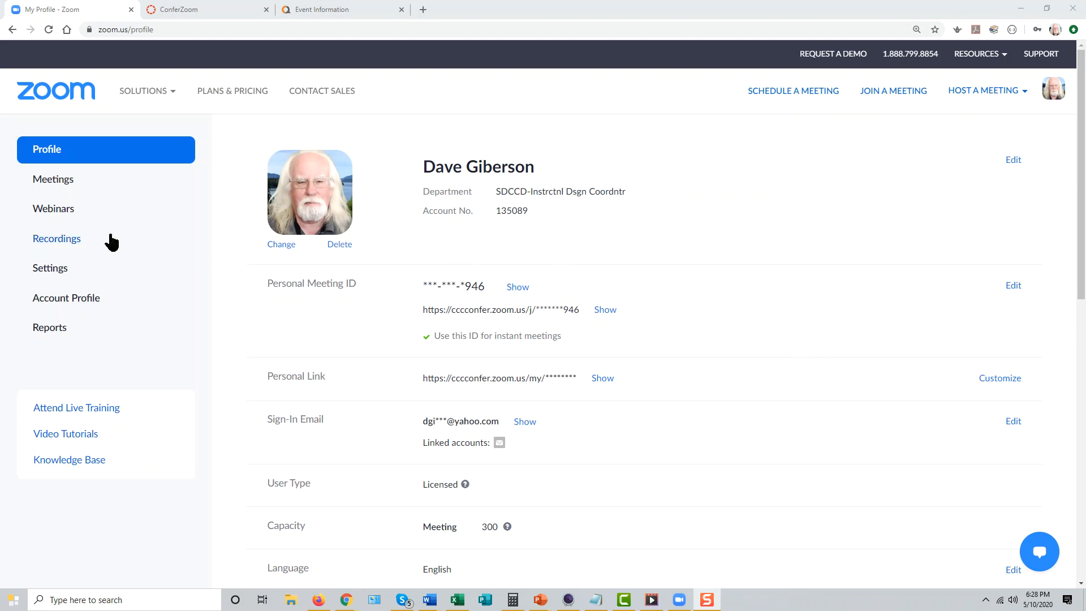
left_click(49, 268)
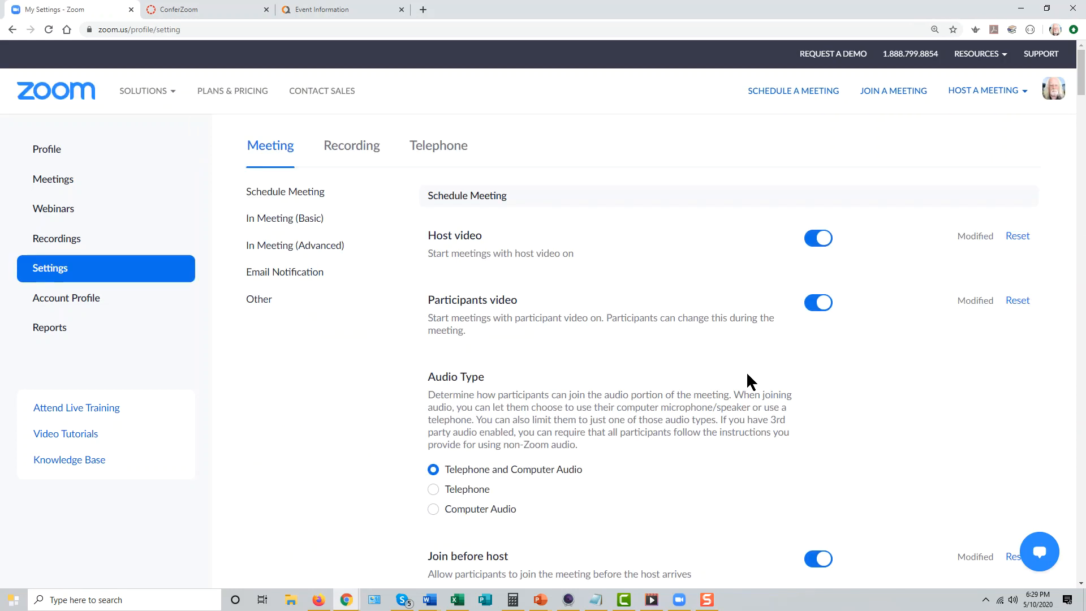
scroll(746, 371, "down", 2)
scroll(637, 351, "up", 2)
scroll(609, 277, "down", 5)
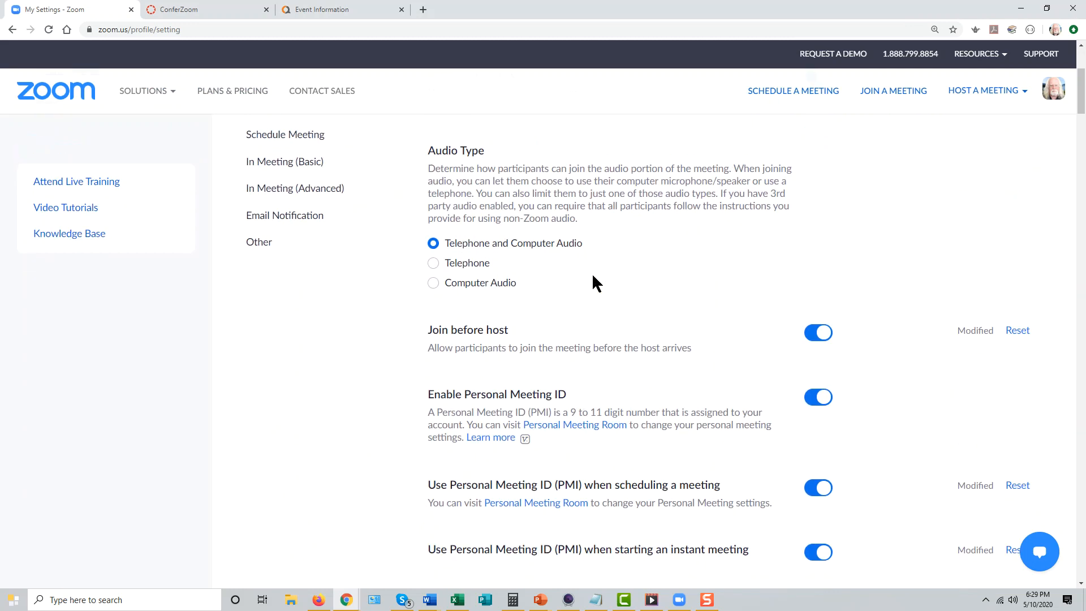
scroll(653, 349, "down", 2)
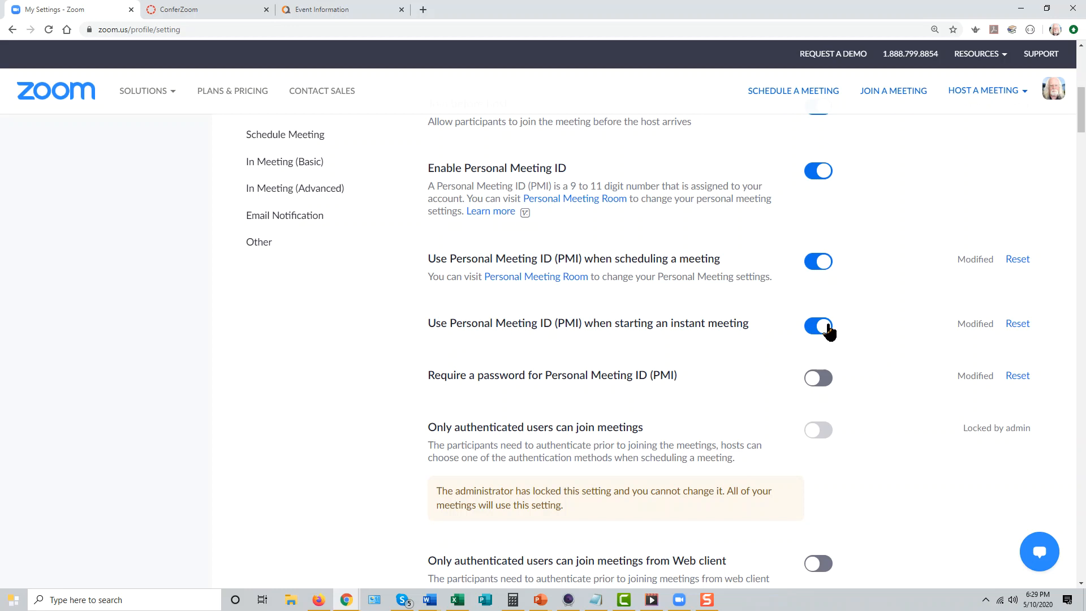
mouse_move(973, 93)
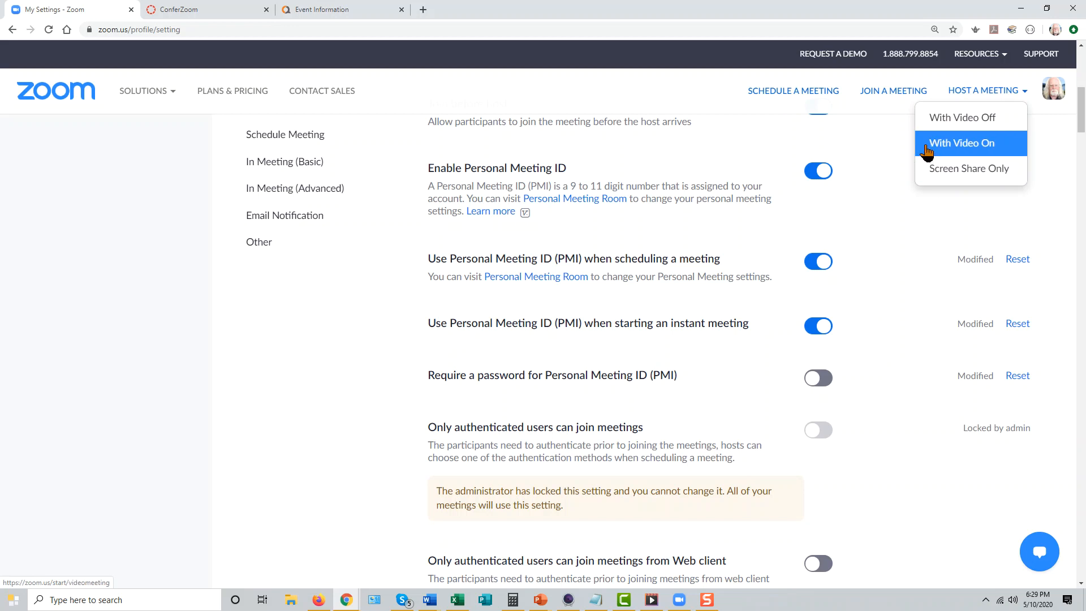
scroll(851, 277, "up", 8)
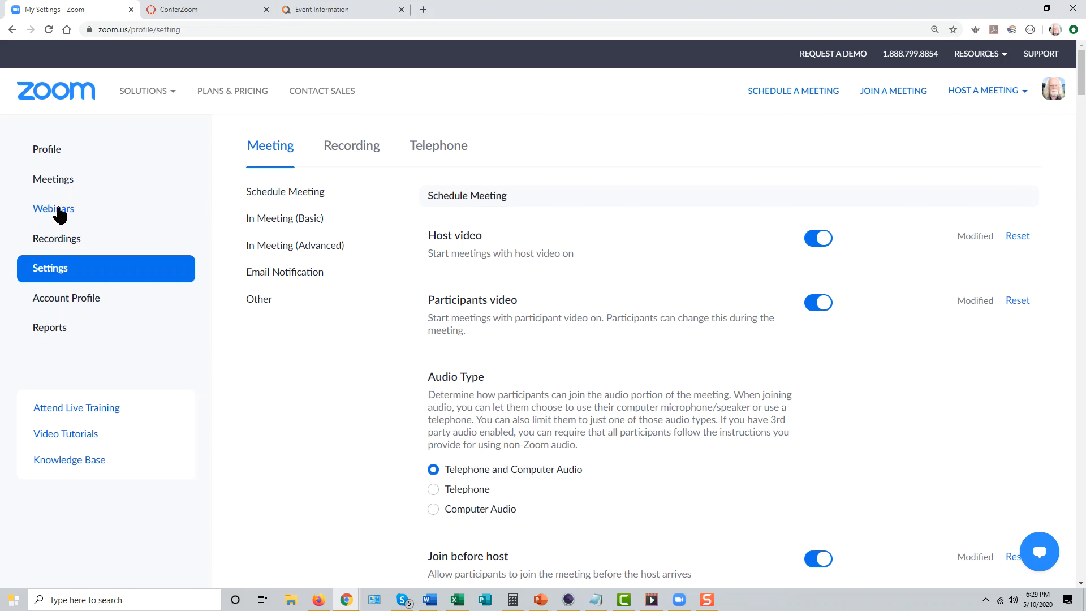
Review the Personal Meeting Room details, check the ConferZoom event calendar, and return to examine the room's meeting options
left_click(62, 181)
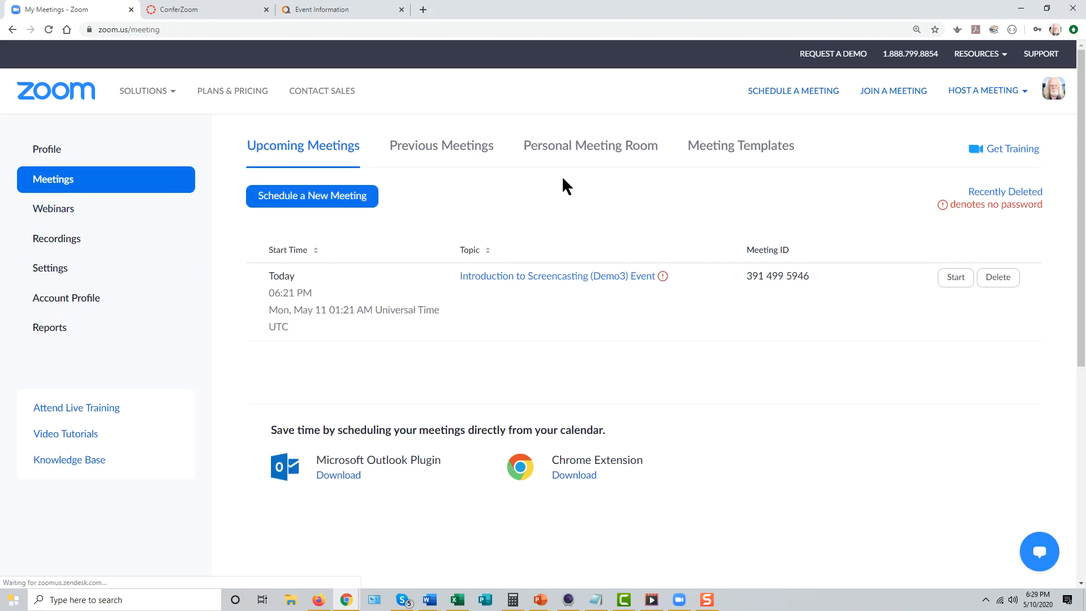
left_click(593, 154)
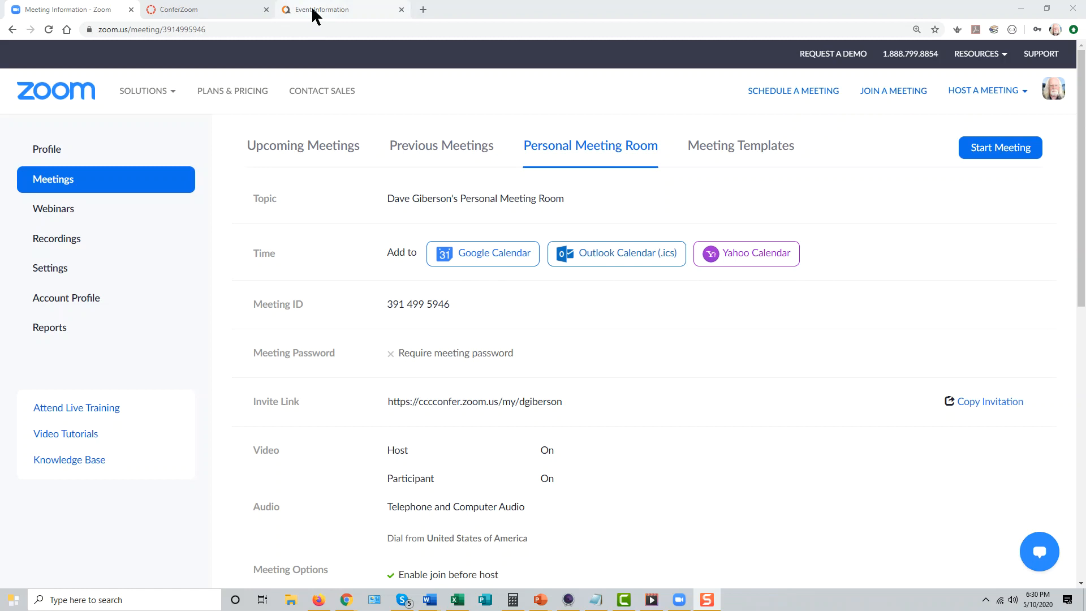
left_click(201, 14)
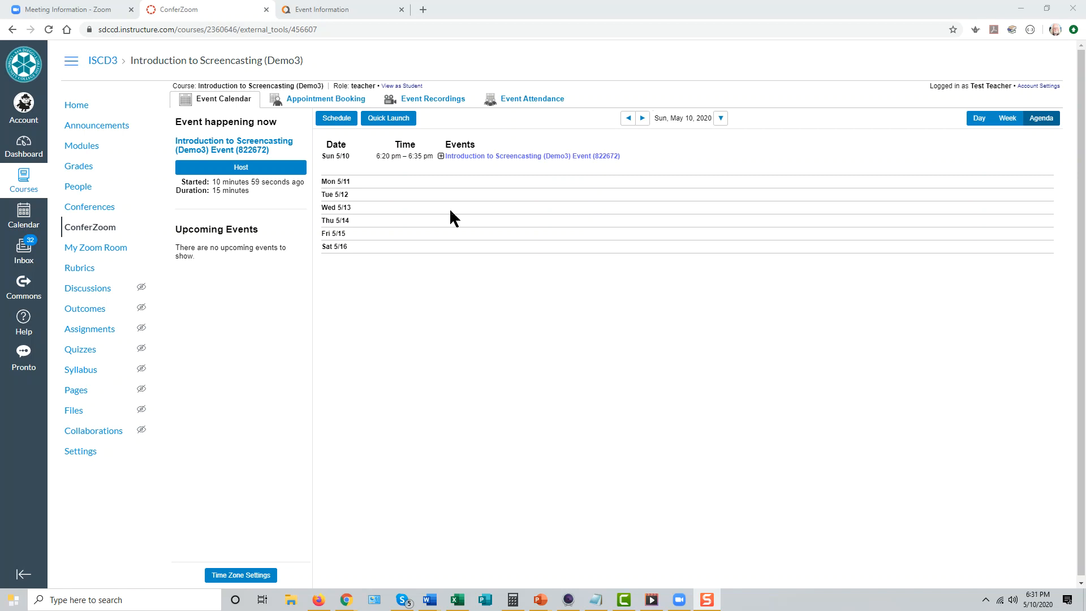
left_click(93, 10)
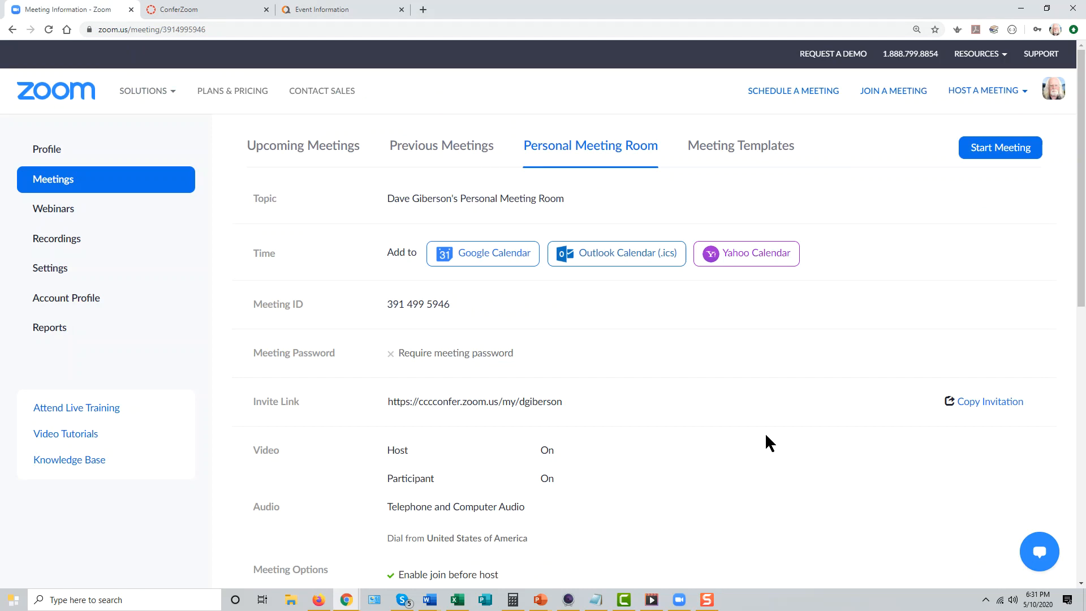
scroll(768, 448, "down", 2)
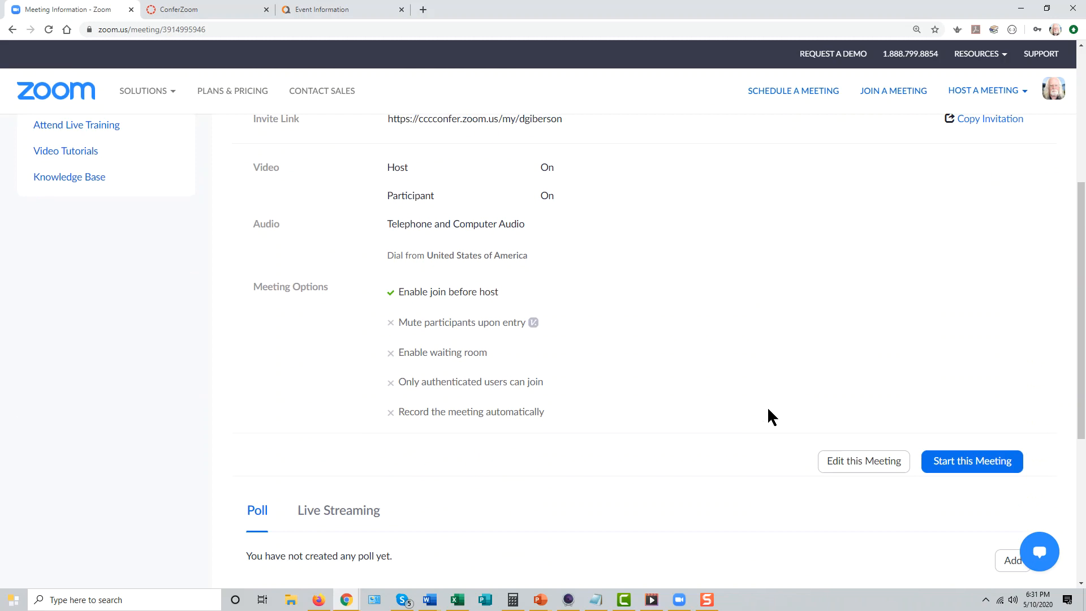